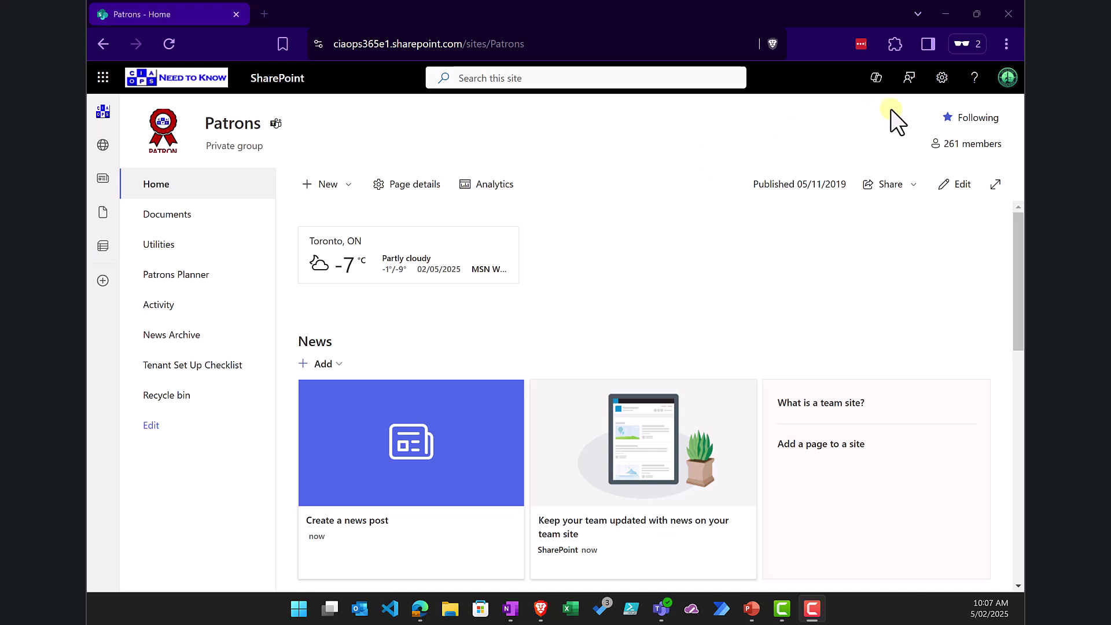
# Check the Patrons site's Copilot agent list, then go to its Documents library
pyautogui.click(876, 81)
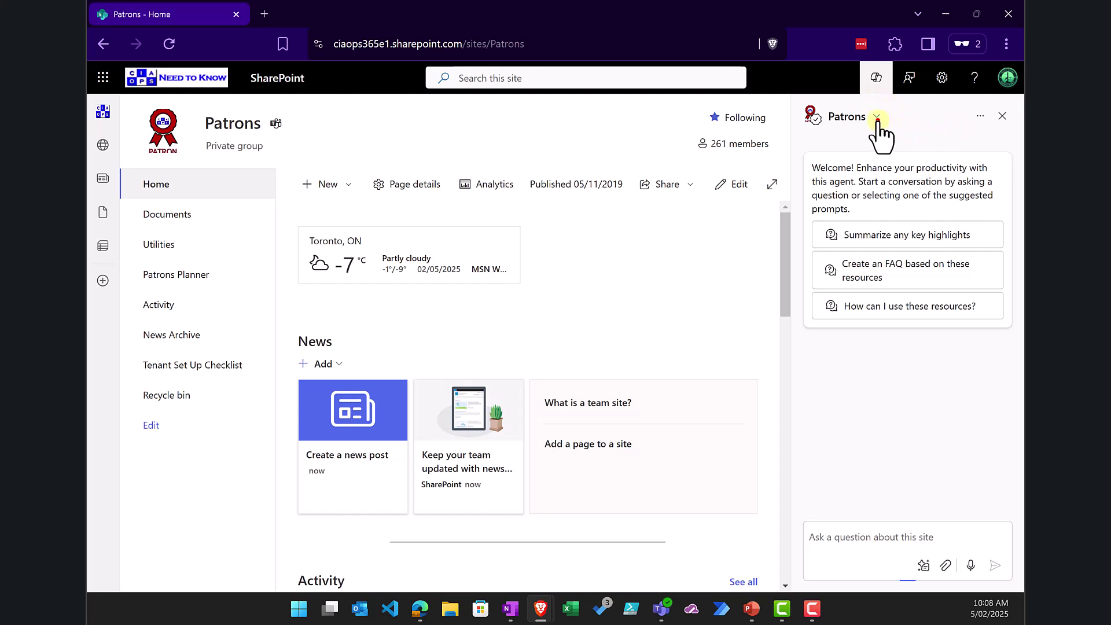
pyautogui.click(876, 117)
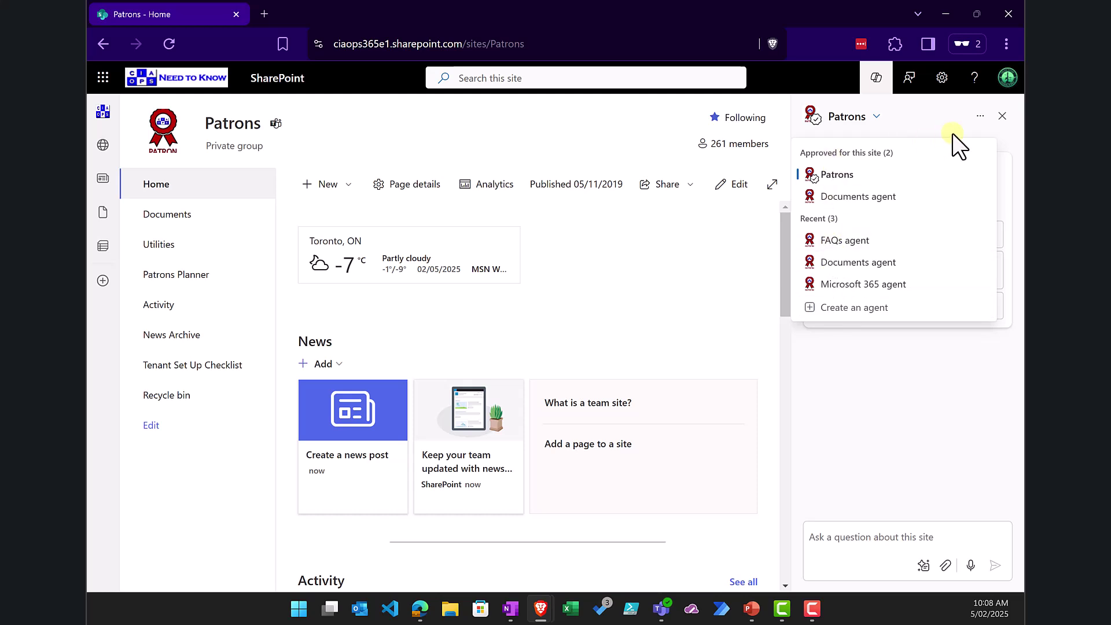
pyautogui.click(526, 110)
pyautogui.click(173, 218)
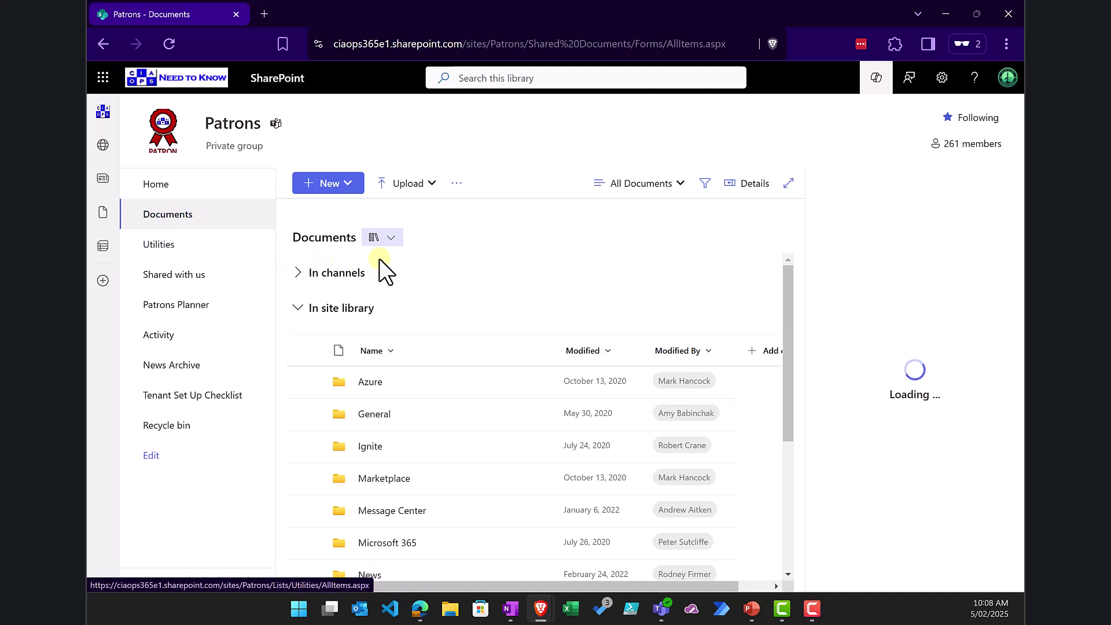
# Confirm the Documents library offers Create an agent, then close the SharePoint browser tab
pyautogui.click(457, 184)
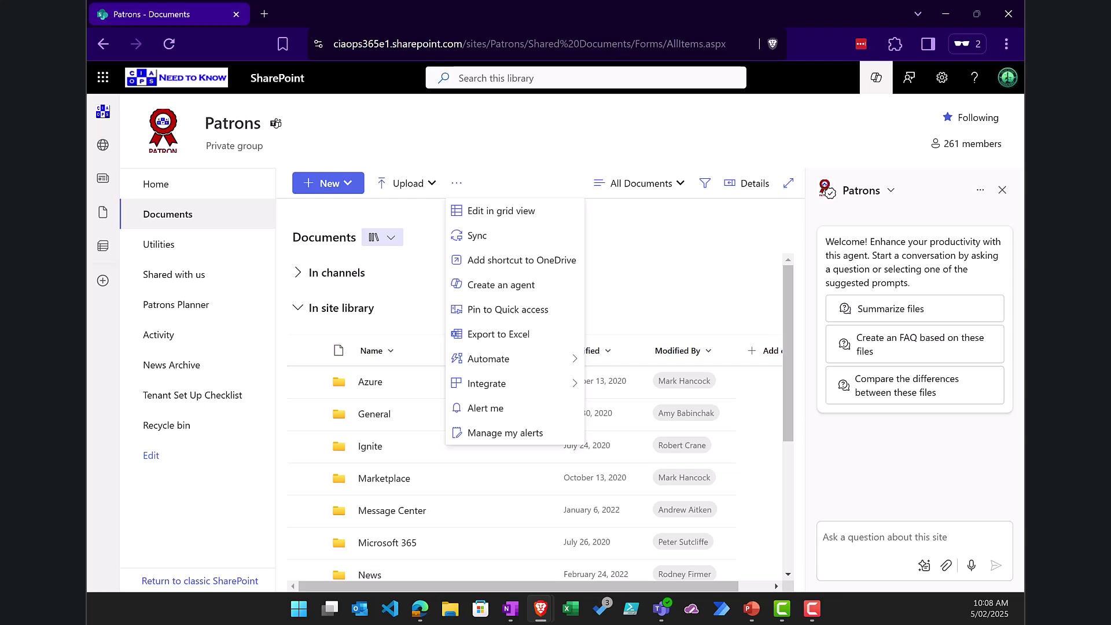
pyautogui.click(237, 15)
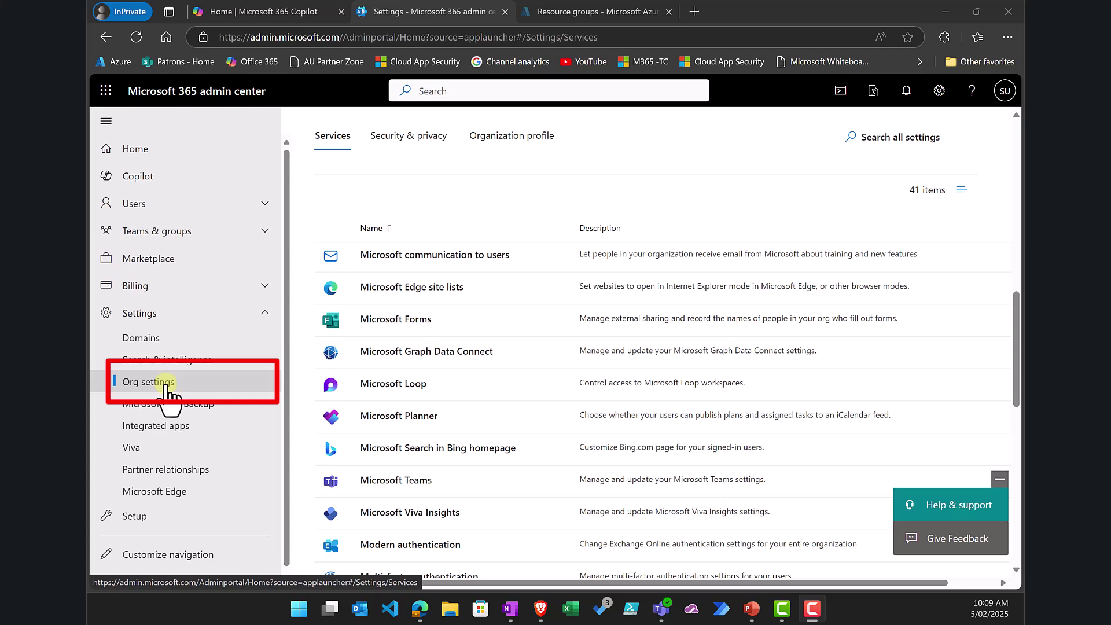
# Open Pay-as-you-go services from the Org settings Services list
pyautogui.scroll(-3, 466, 410)
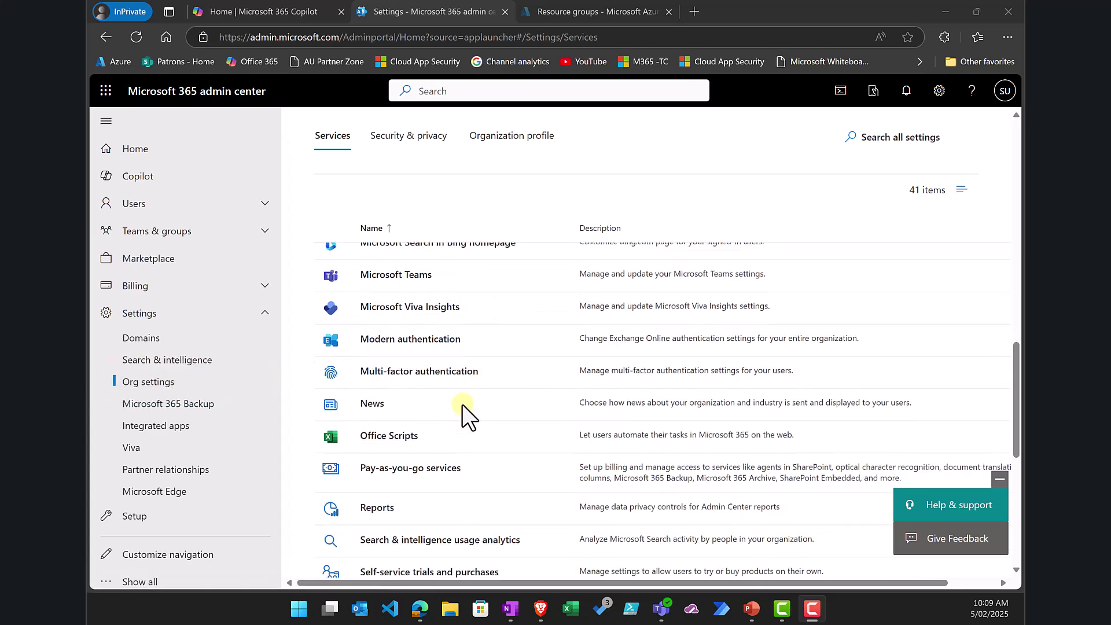
pyautogui.click(412, 472)
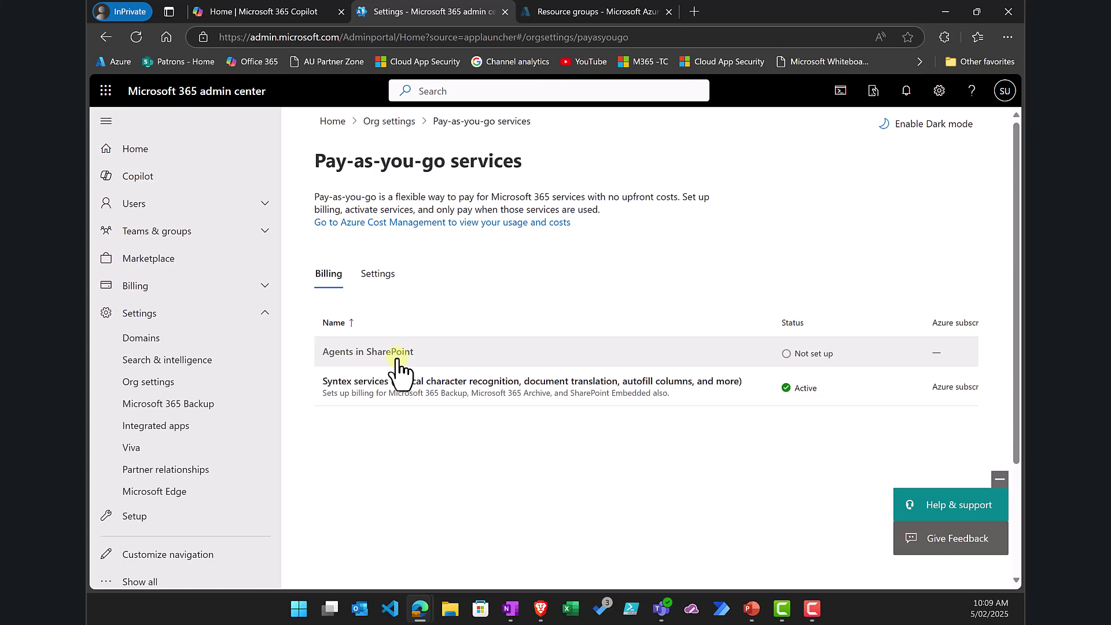
# Open the empty SPOAgents resource group in the Azure portal with its full menu expanded
pyautogui.click(605, 11)
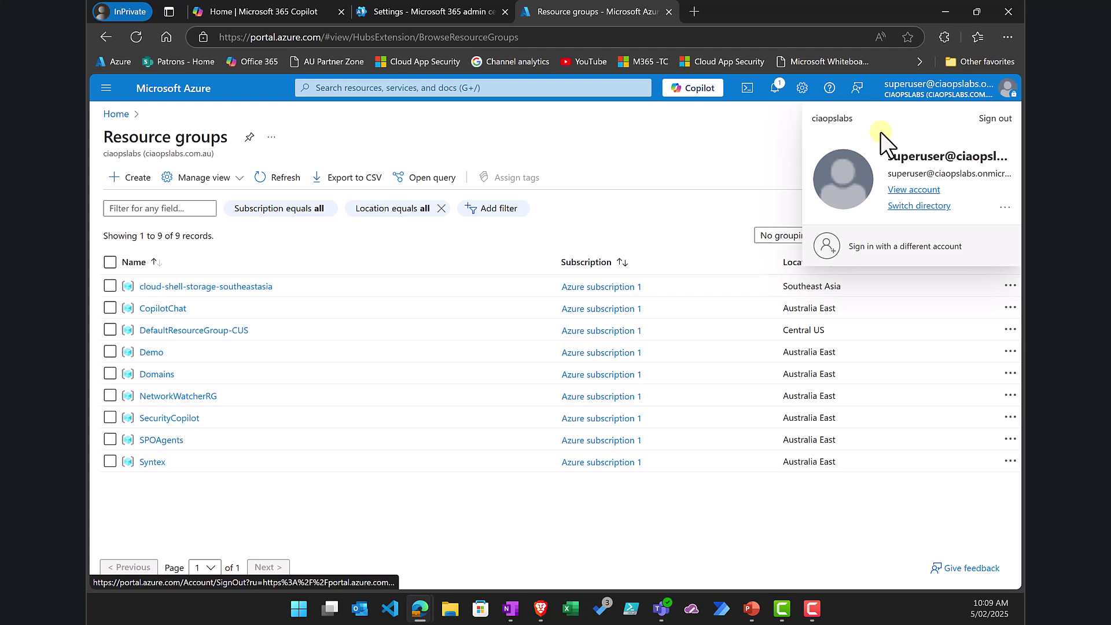
pyautogui.click(750, 162)
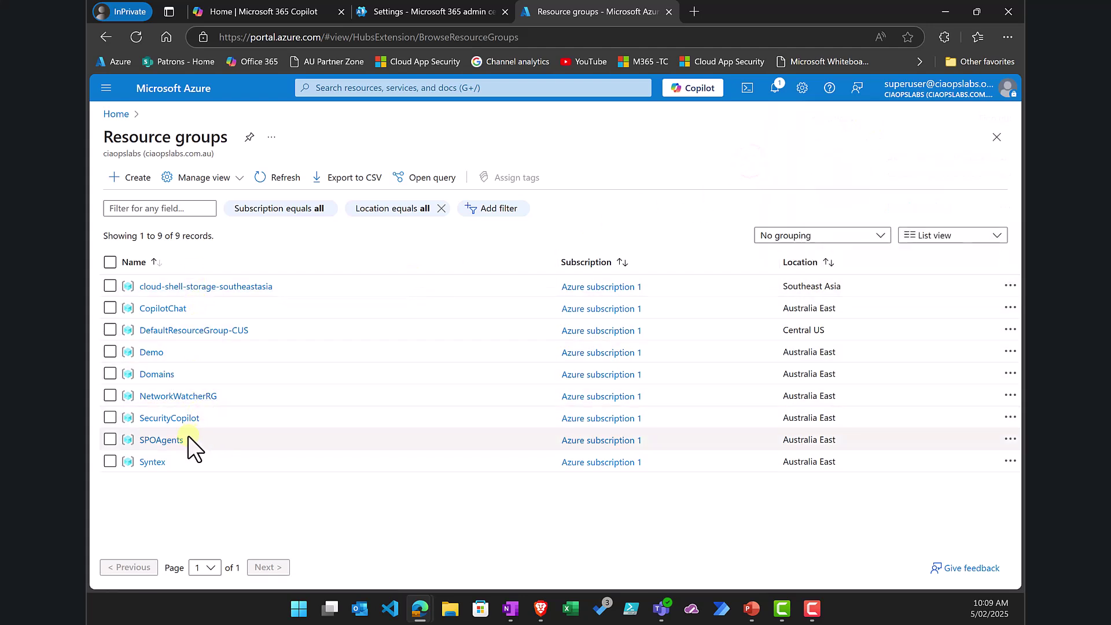
pyautogui.click(175, 443)
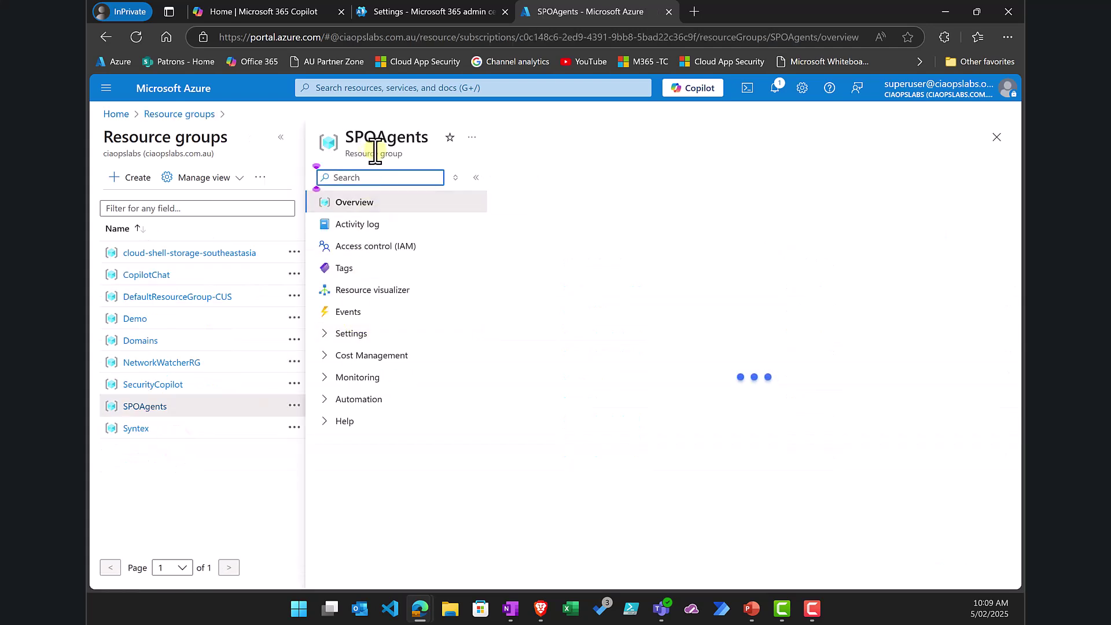
pyautogui.click(454, 179)
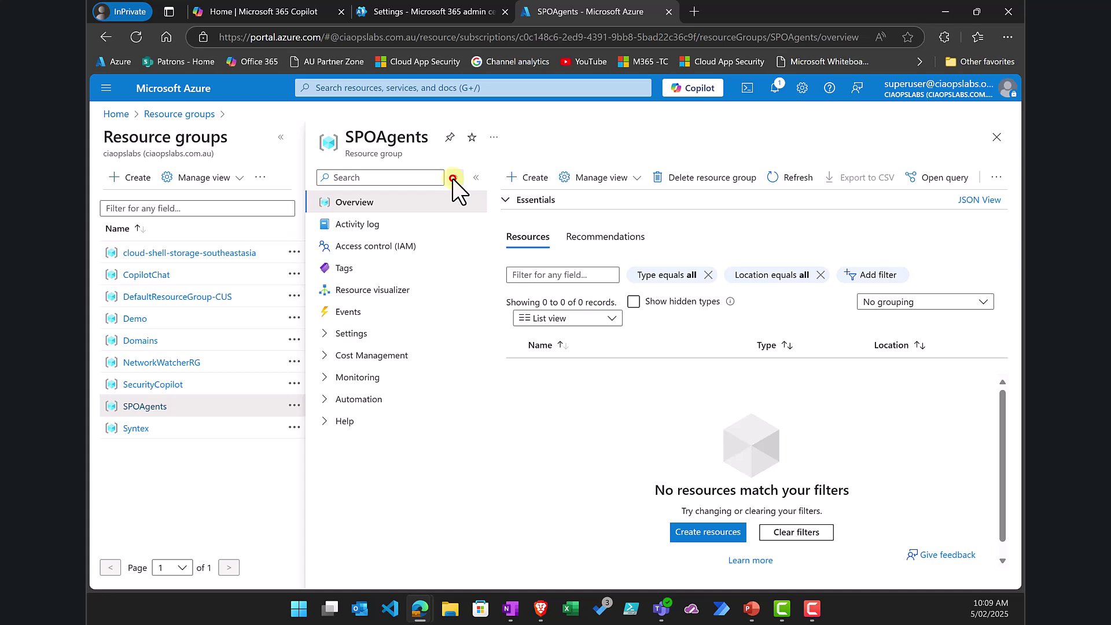
pyautogui.scroll(-3, 391, 399)
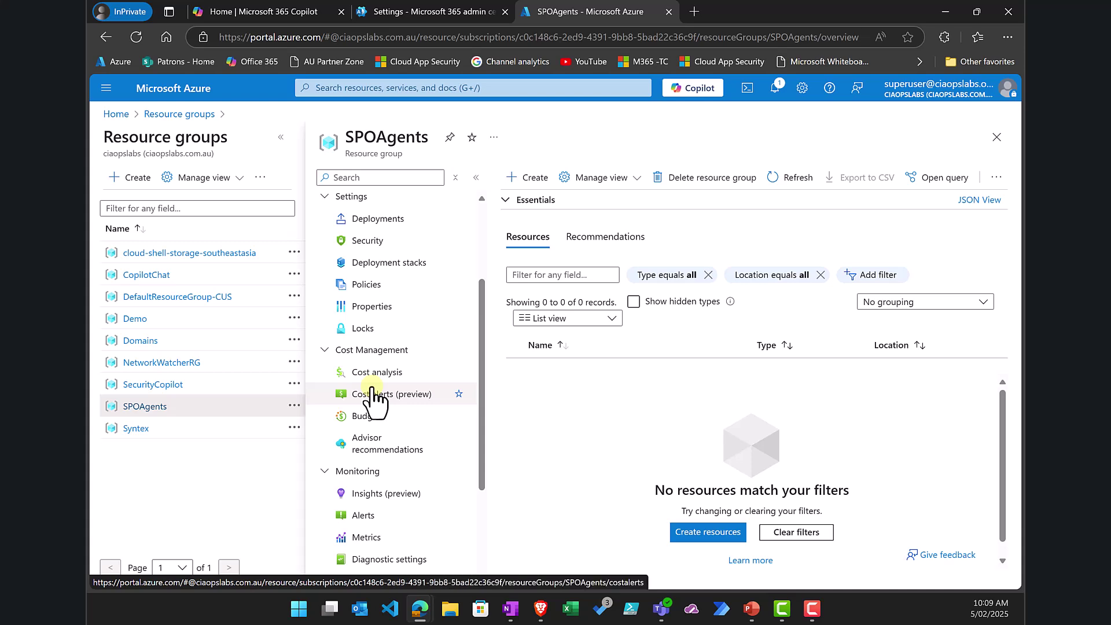
# Start the billing setup for Agents in SharePoint on the Pay-as-you-go services page
pyautogui.click(445, 13)
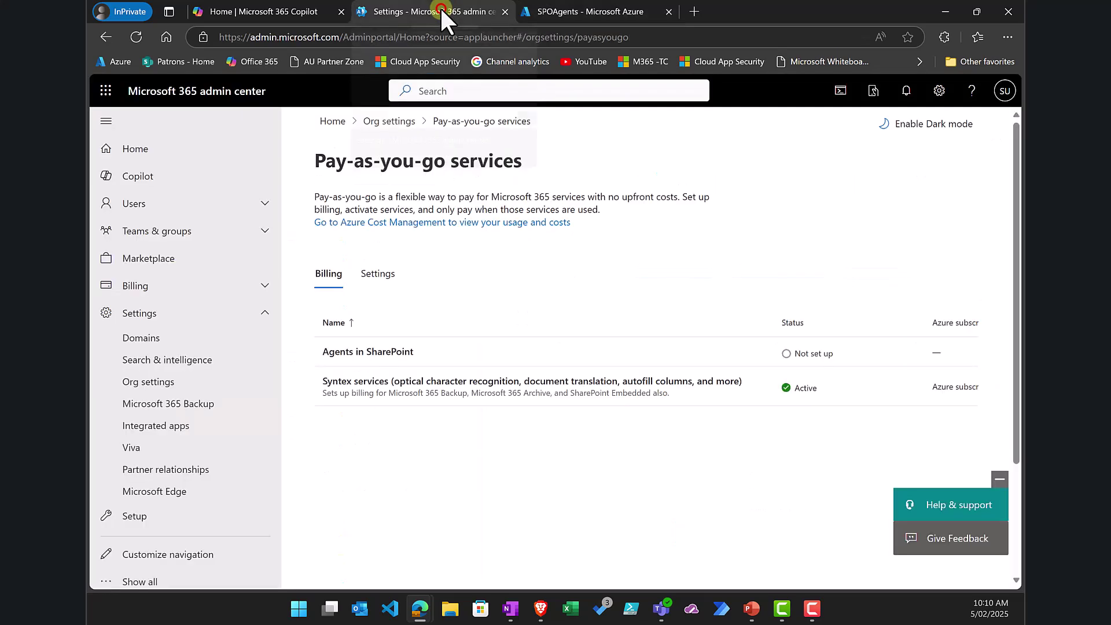
pyautogui.click(392, 354)
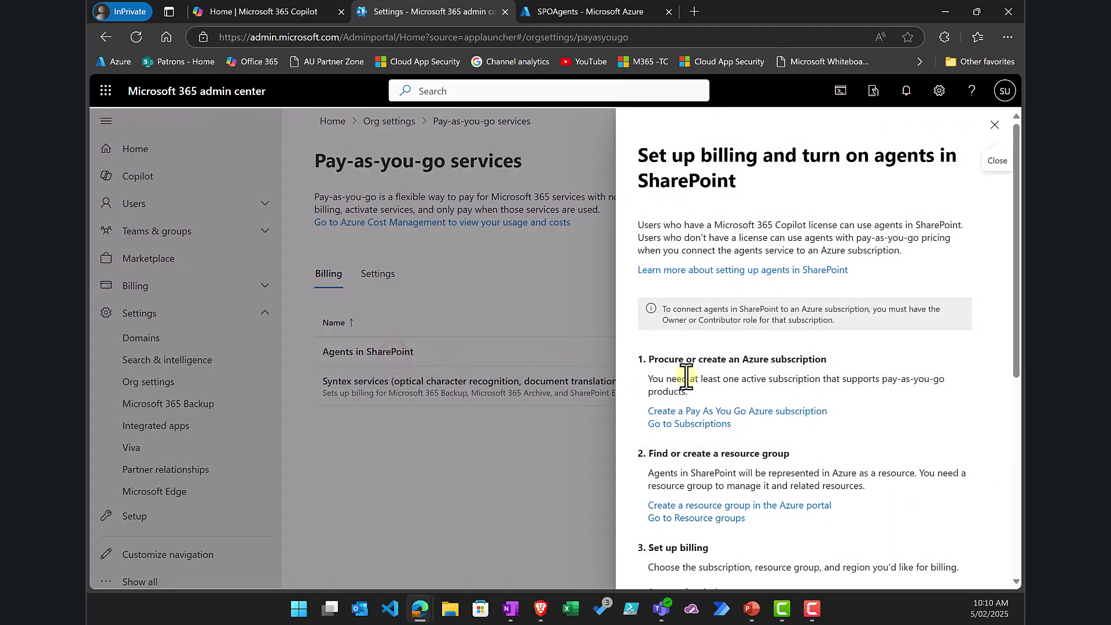
pyautogui.scroll(-1, 726, 364)
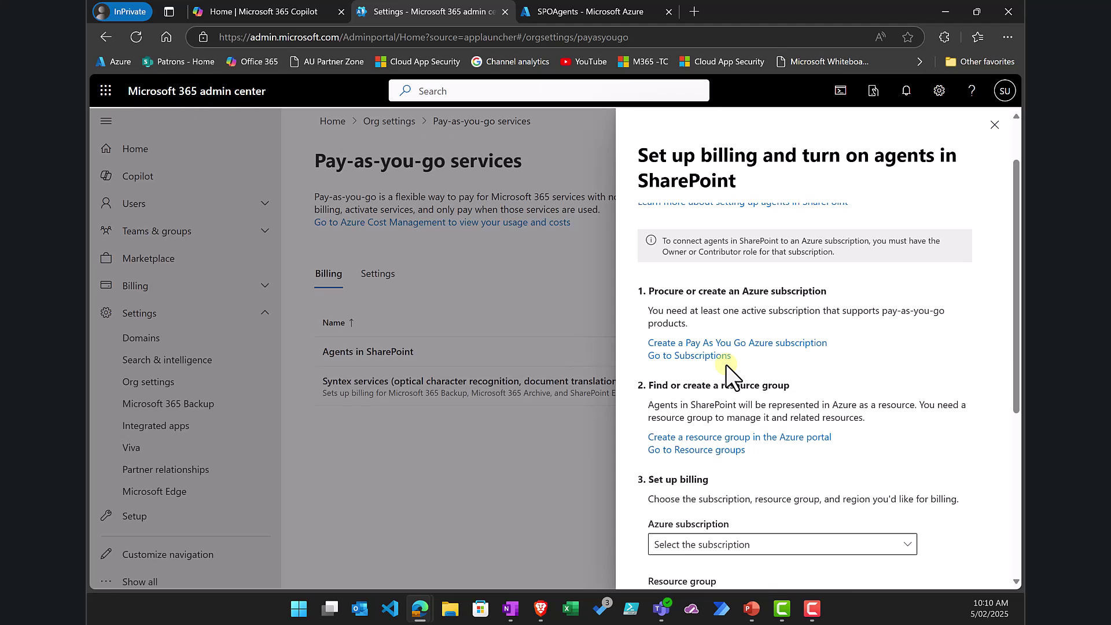
pyautogui.scroll(-1, 726, 363)
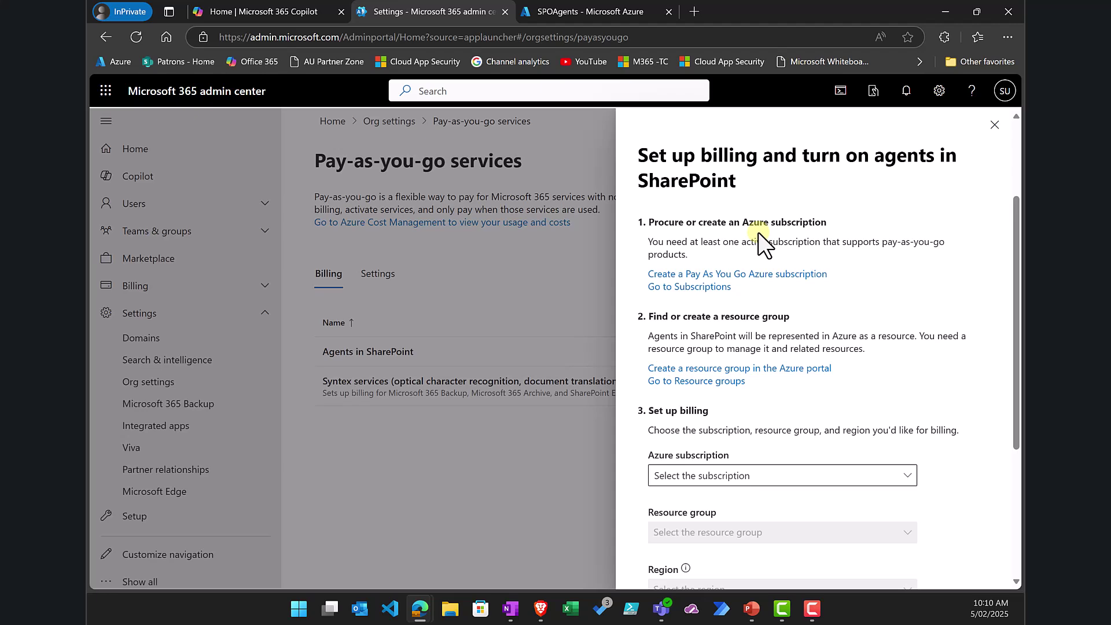
pyautogui.scroll(-1, 758, 231)
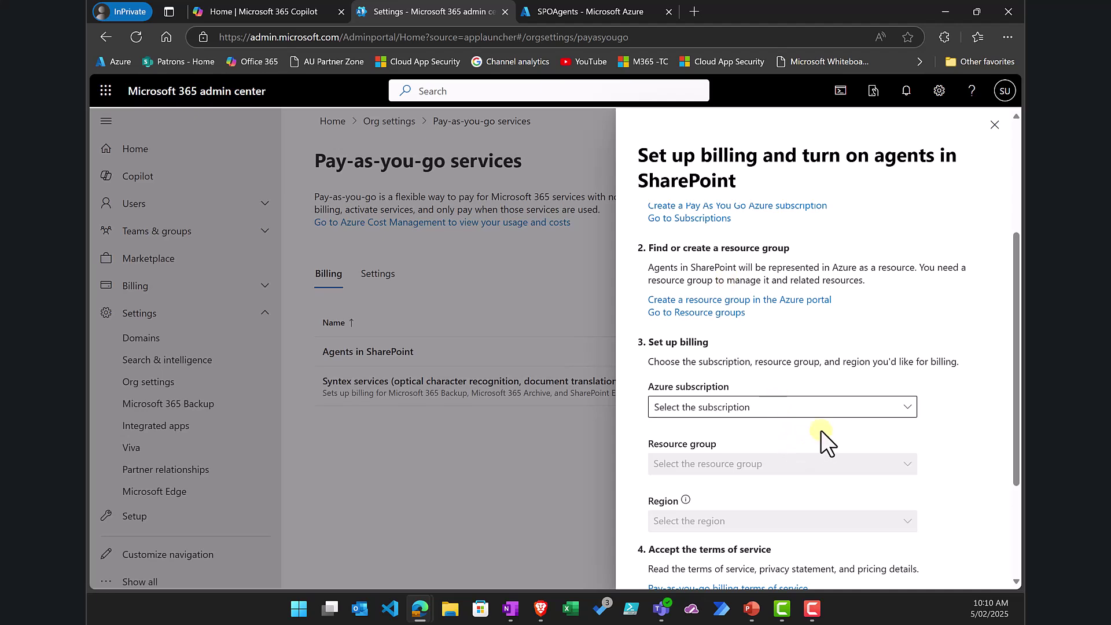
# Choose Azure subscription 1 and the SPOAgents resource group for billing
pyautogui.click(880, 408)
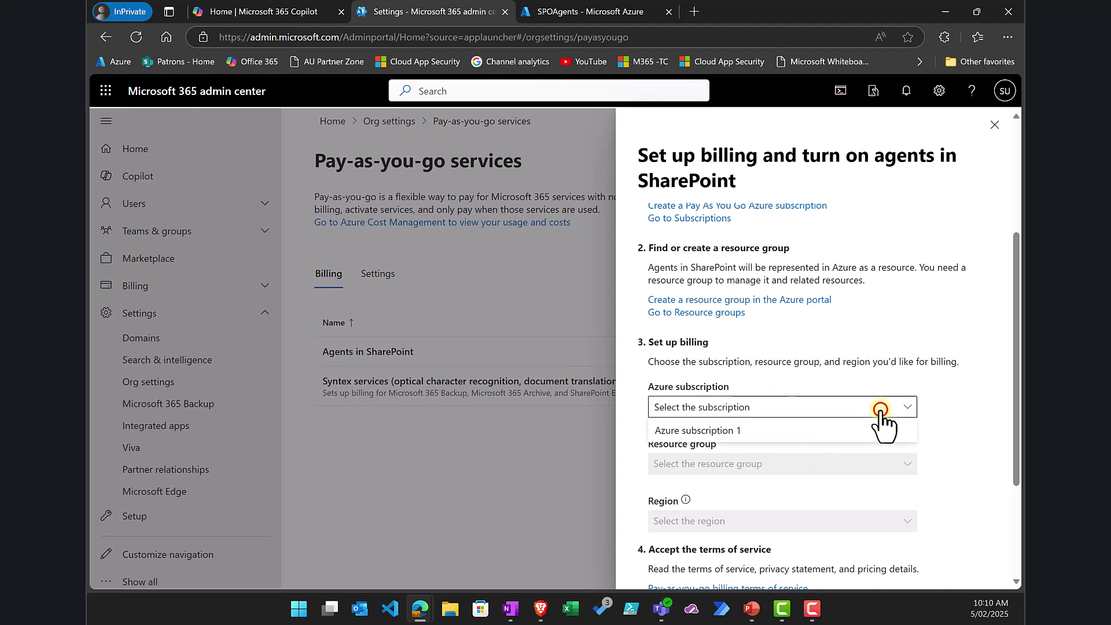
pyautogui.click(789, 431)
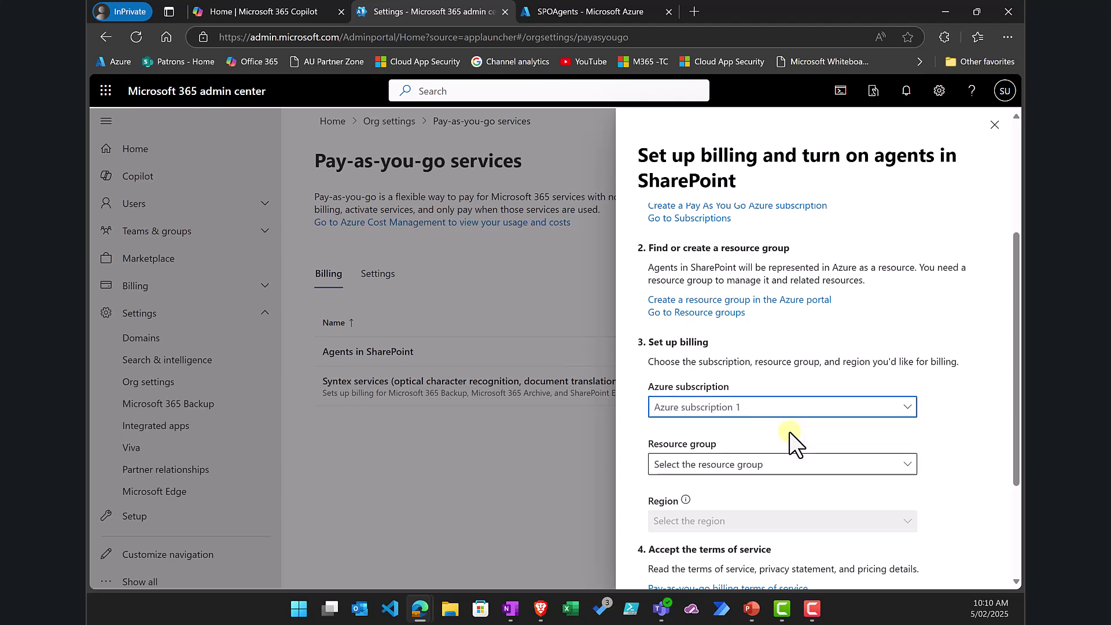
pyautogui.scroll(-3, 788, 431)
pyautogui.click(750, 329)
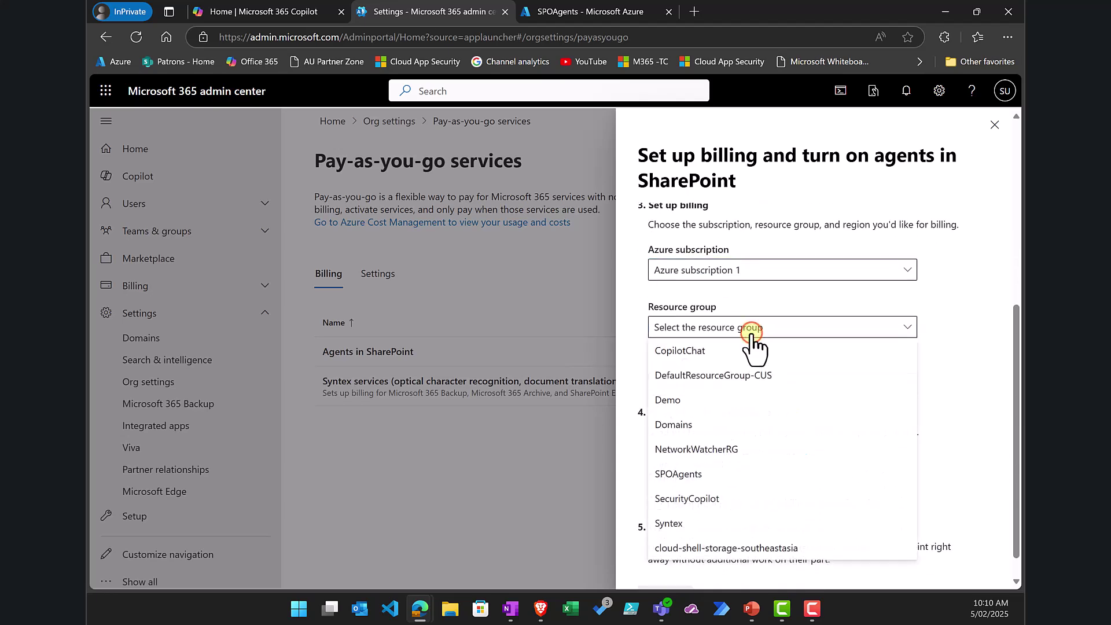
pyautogui.click(694, 478)
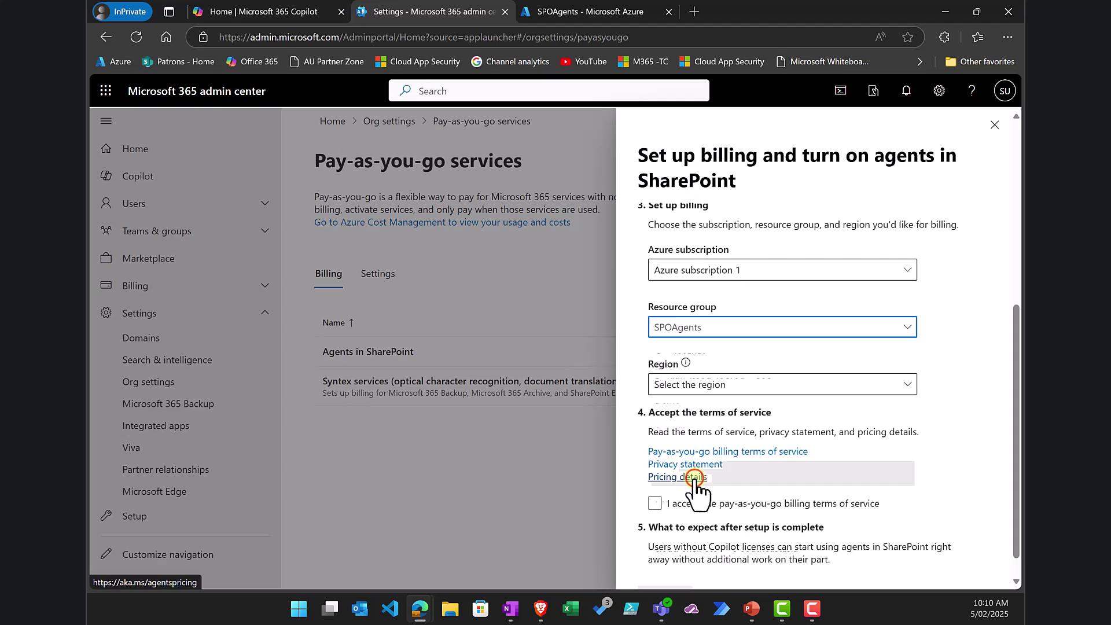
# Set the billing region to Australia East and accept the pay-as-you-go terms of service
pyautogui.click(776, 382)
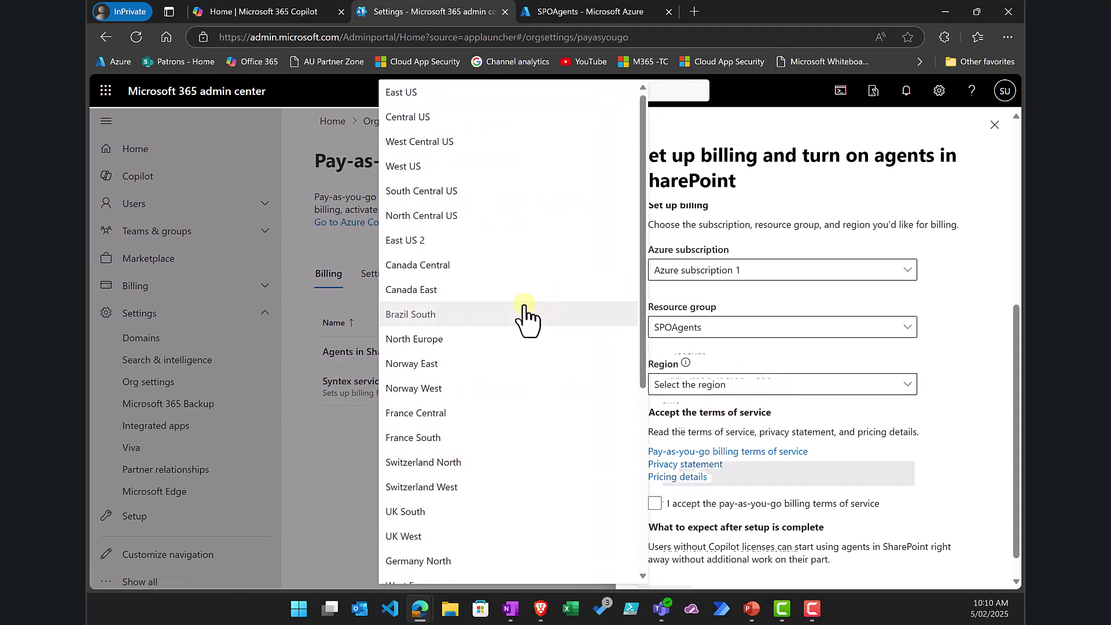
pyautogui.scroll(-5, 526, 317)
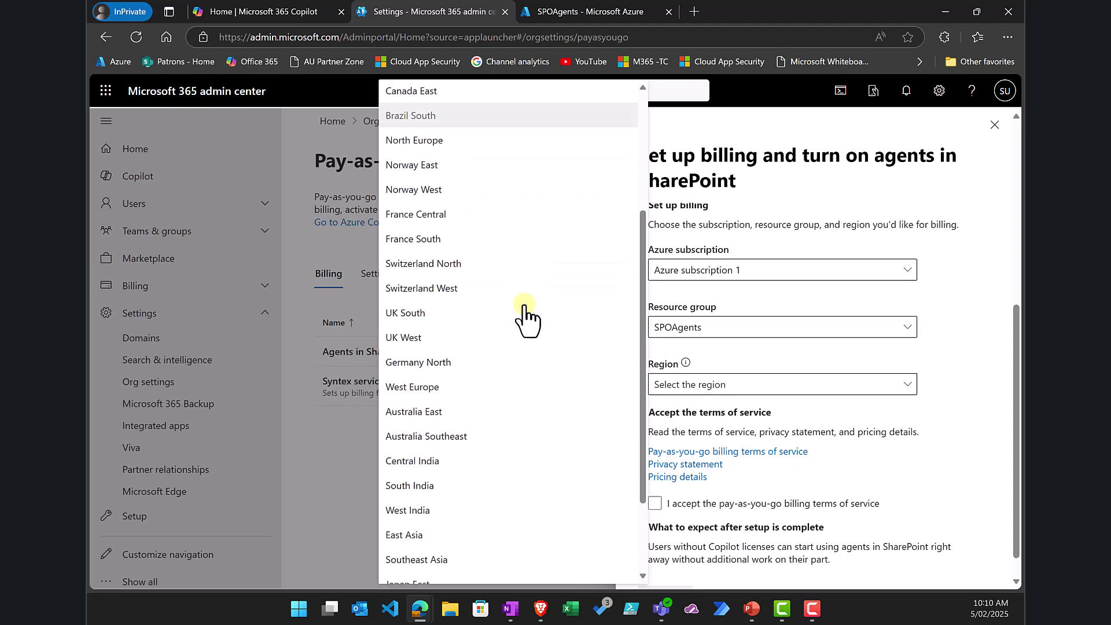
pyautogui.click(423, 406)
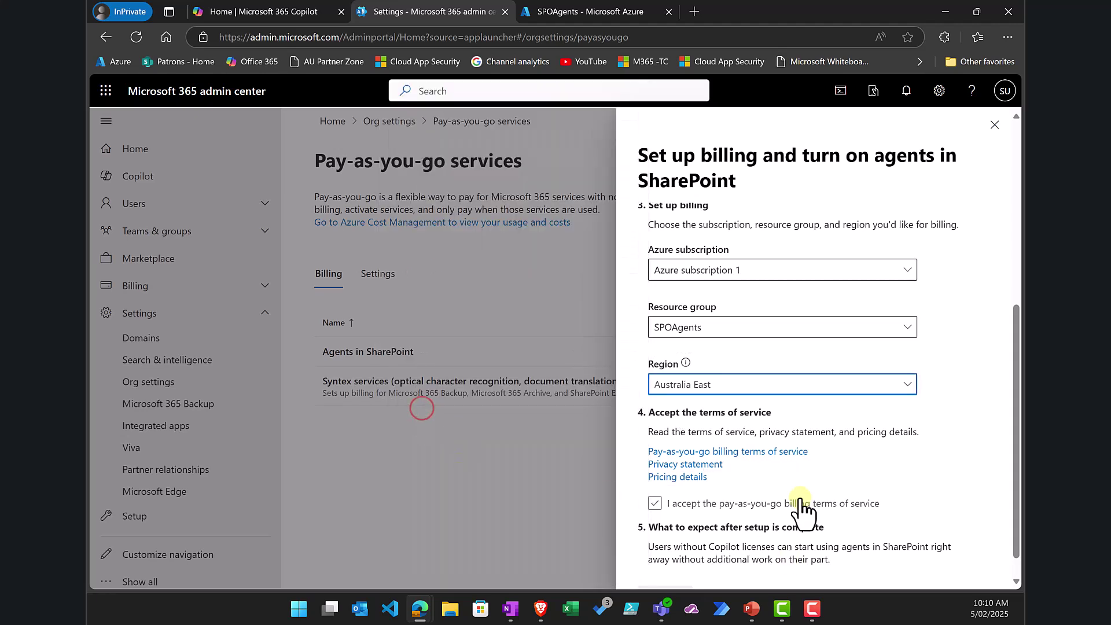
pyautogui.scroll(-1, 787, 483)
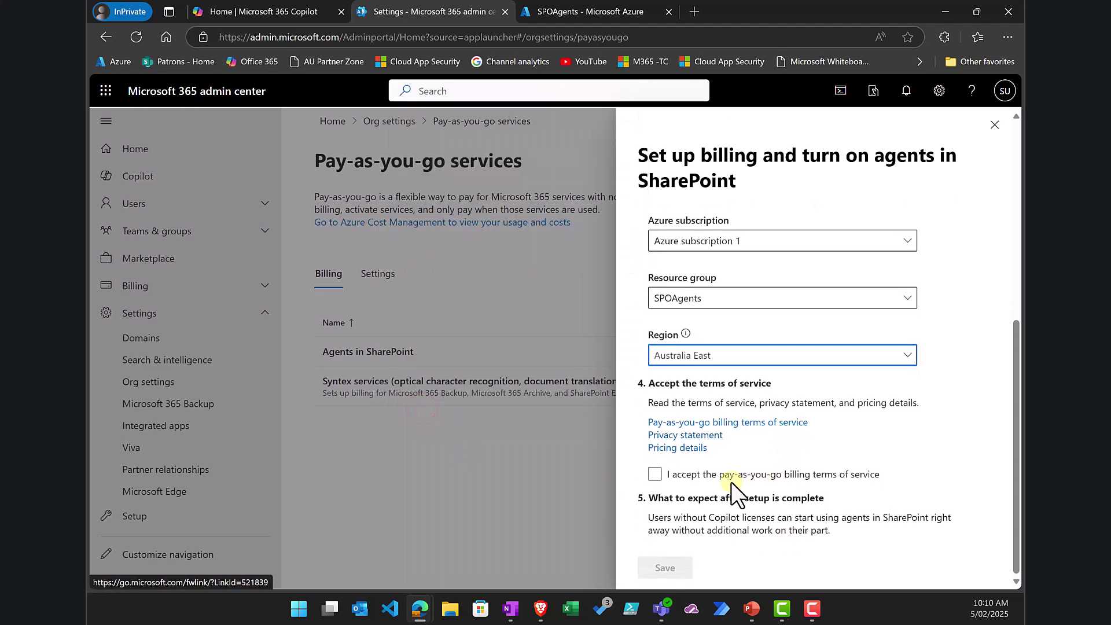
pyautogui.click(654, 474)
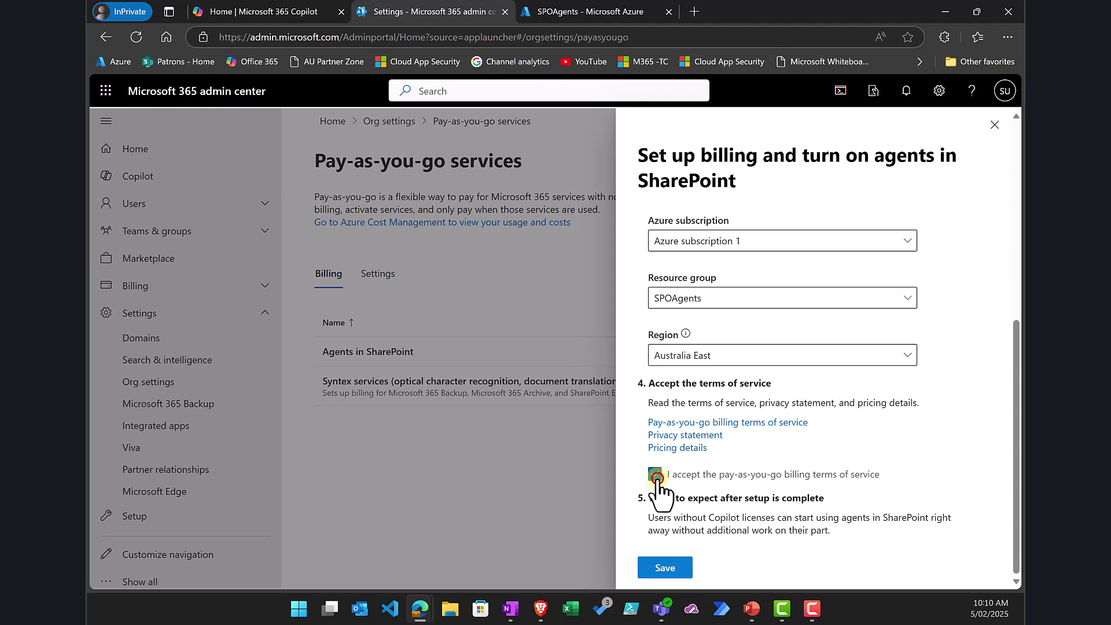
# Save the Agents in SharePoint billing setup and close the confirmation panel
pyautogui.click(671, 568)
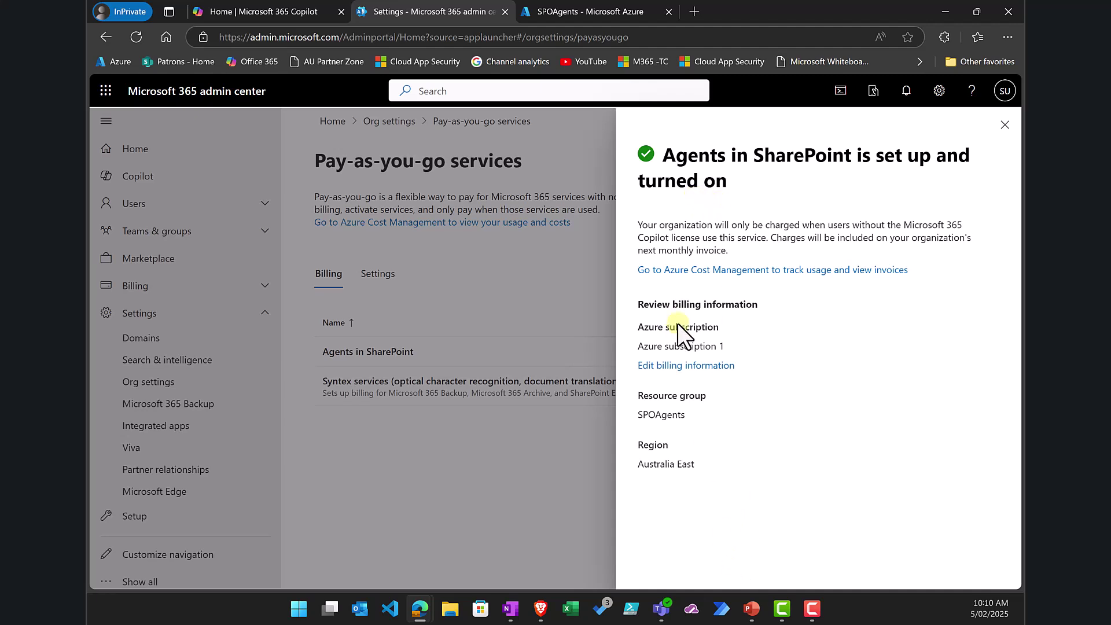
pyautogui.click(1001, 126)
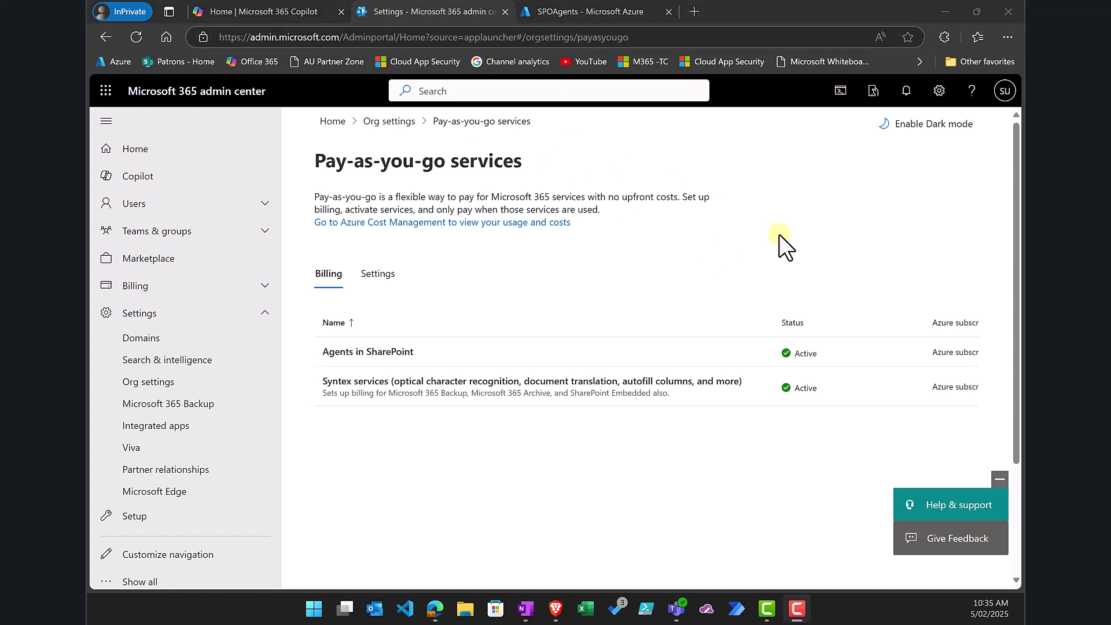
# Open SharePoint from the Microsoft 365 app launcher and go to the Demo site
pyautogui.click(779, 235)
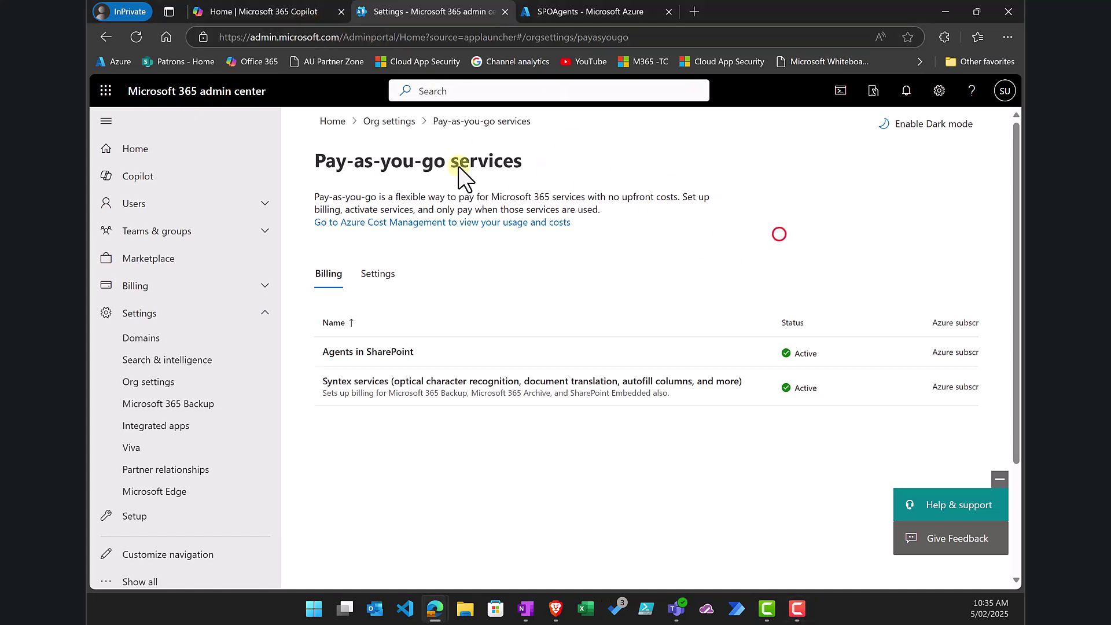
pyautogui.click(241, 11)
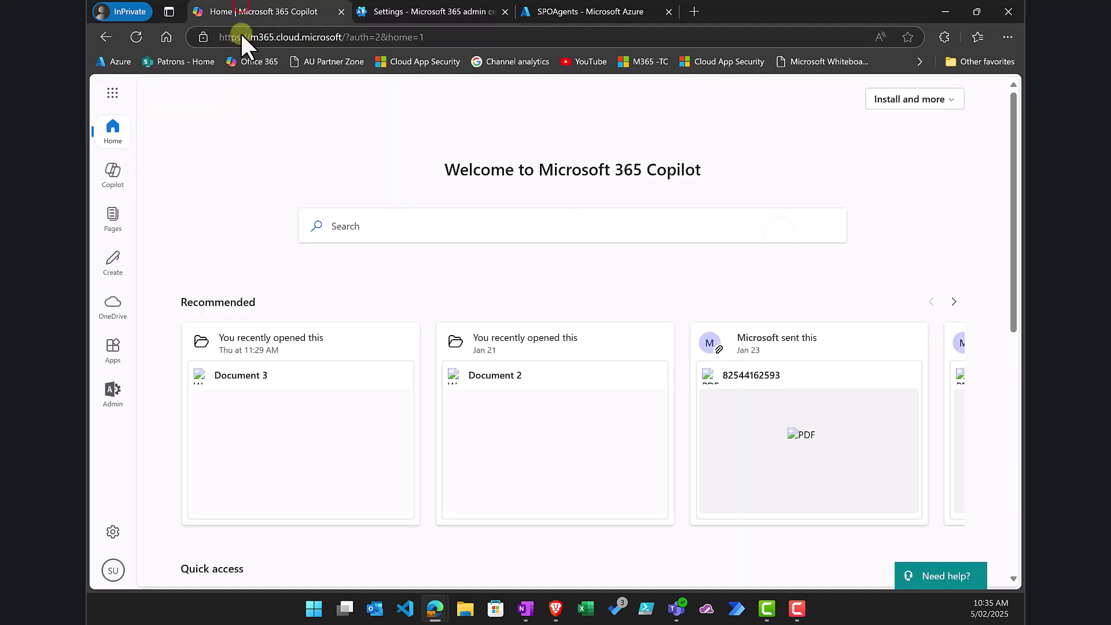
pyautogui.click(115, 94)
pyautogui.click(260, 243)
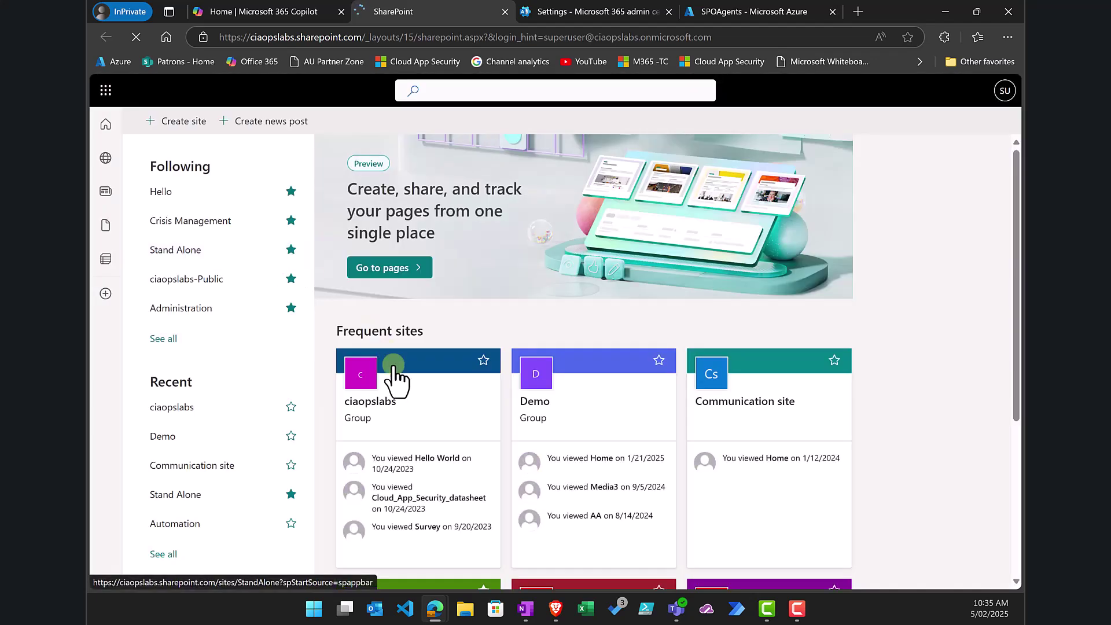
pyautogui.click(528, 393)
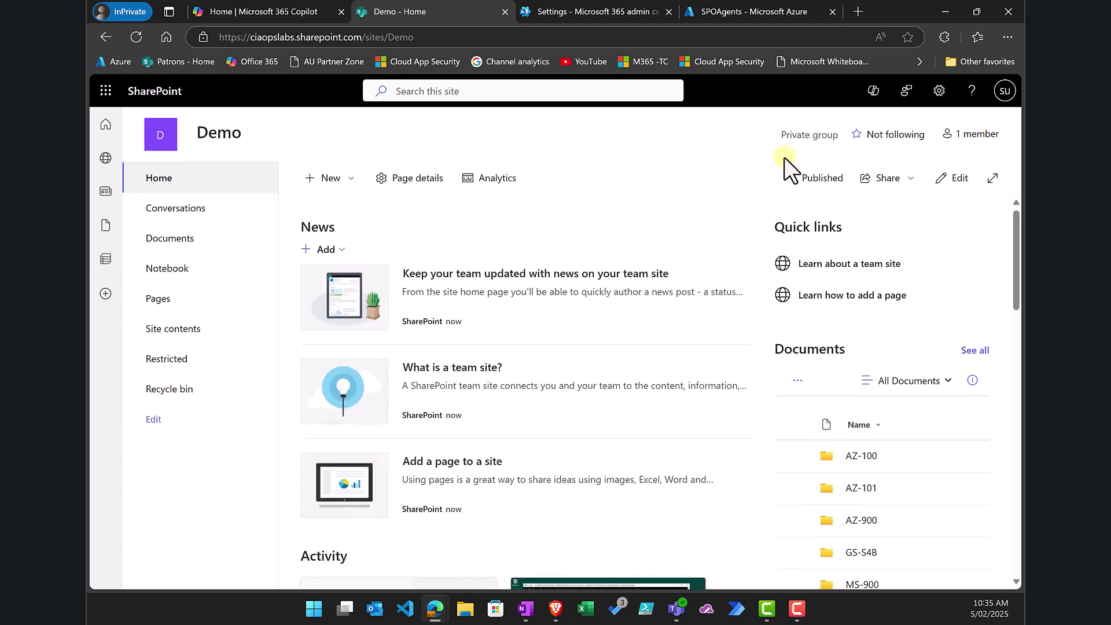
# Bring up the Demo site's built-in agent, past its introduction, showing suggested prompts
pyautogui.click(874, 92)
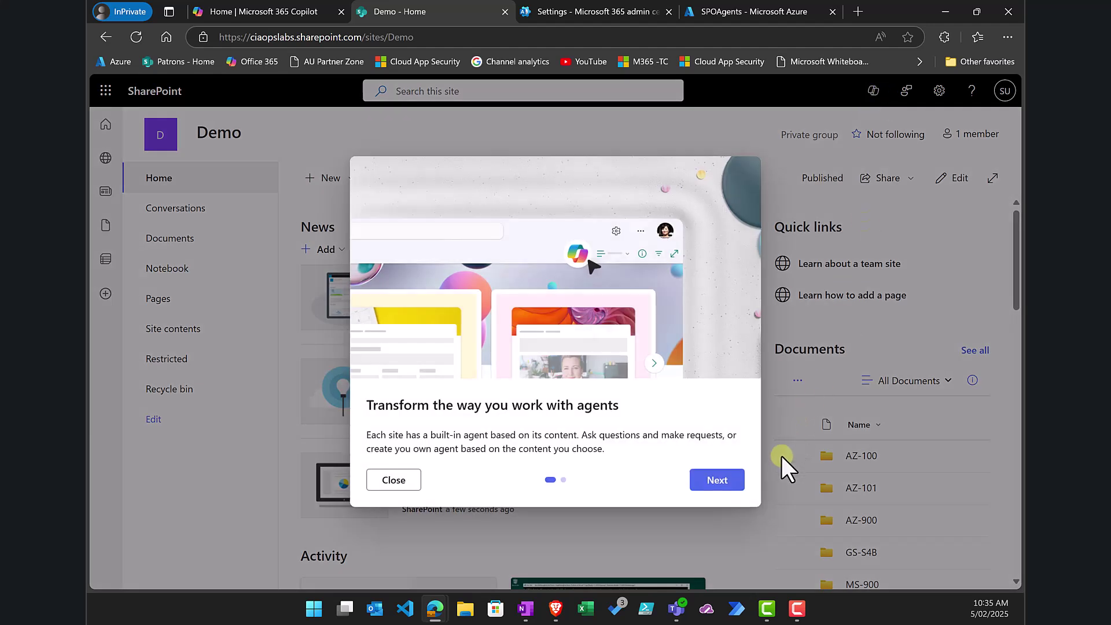
pyautogui.click(719, 475)
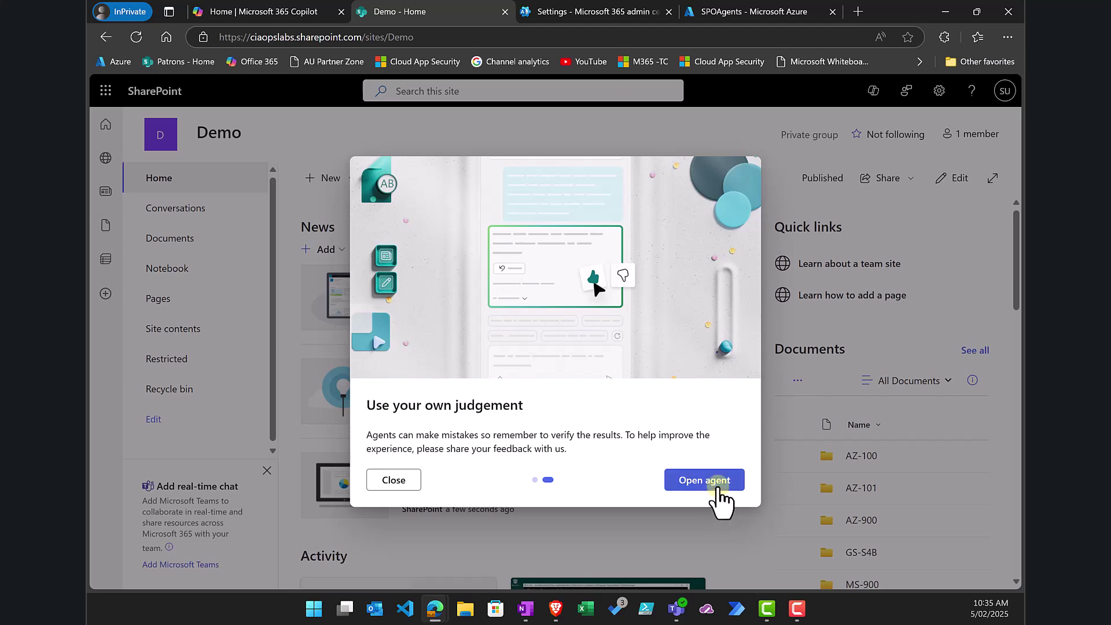
pyautogui.click(405, 485)
pyautogui.click(875, 93)
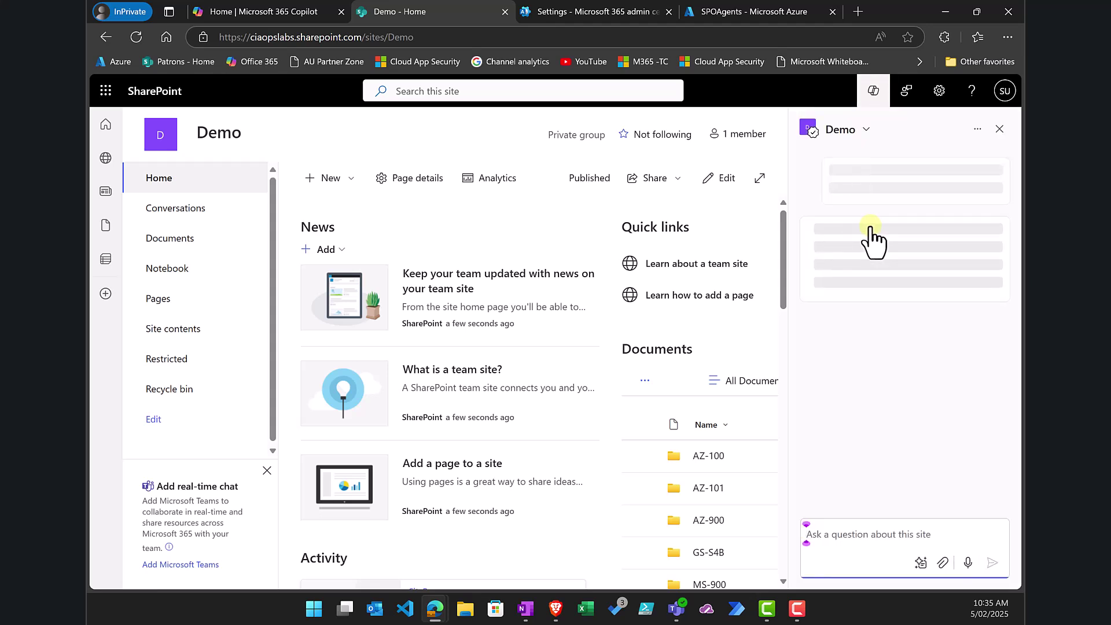
# Close the agent pane and check the Demo Documents library's menu offers creating an agent
pyautogui.click(999, 130)
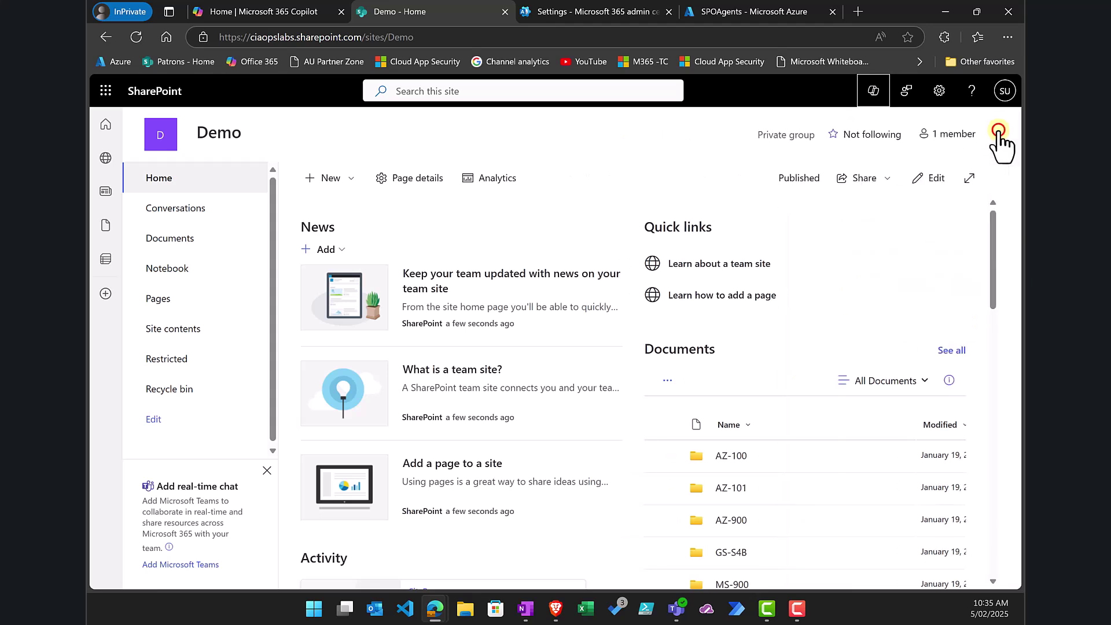
pyautogui.click(183, 242)
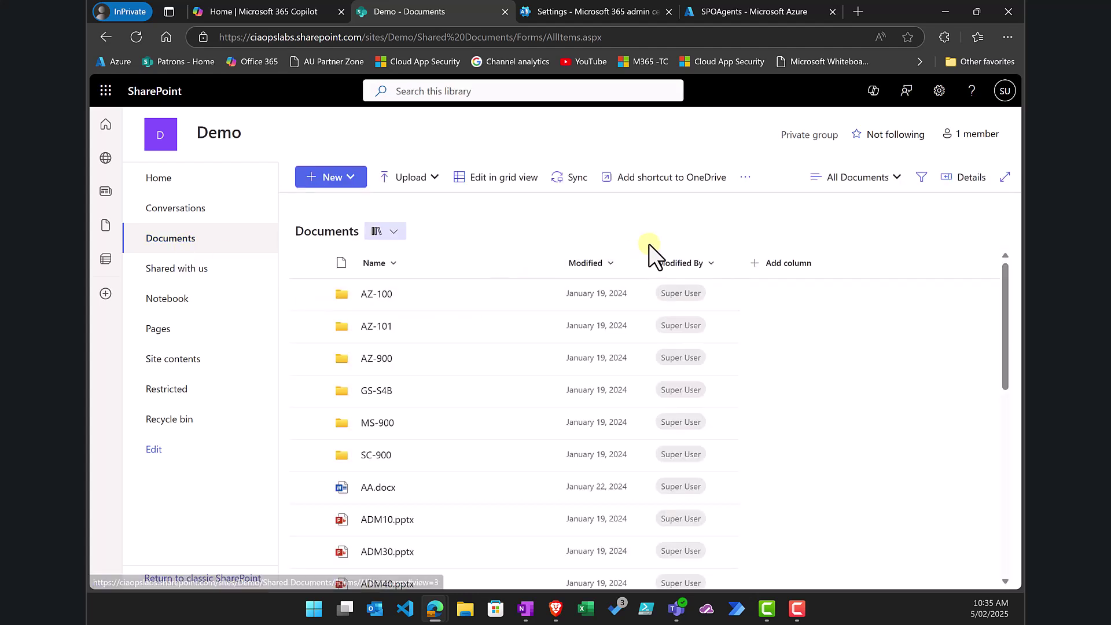
pyautogui.click(744, 177)
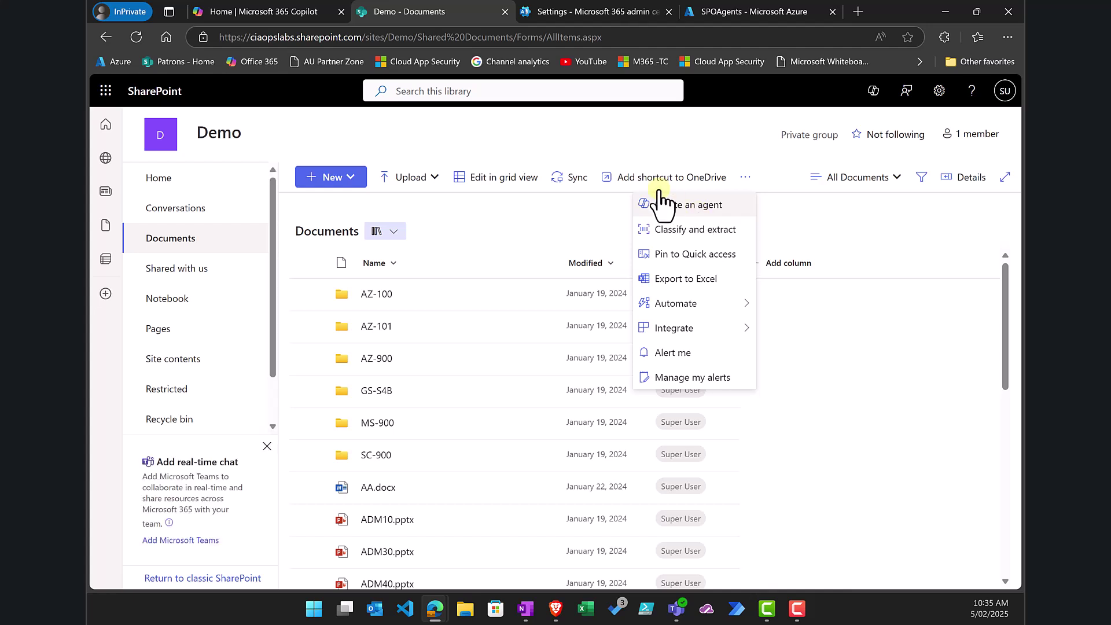
pyautogui.click(635, 140)
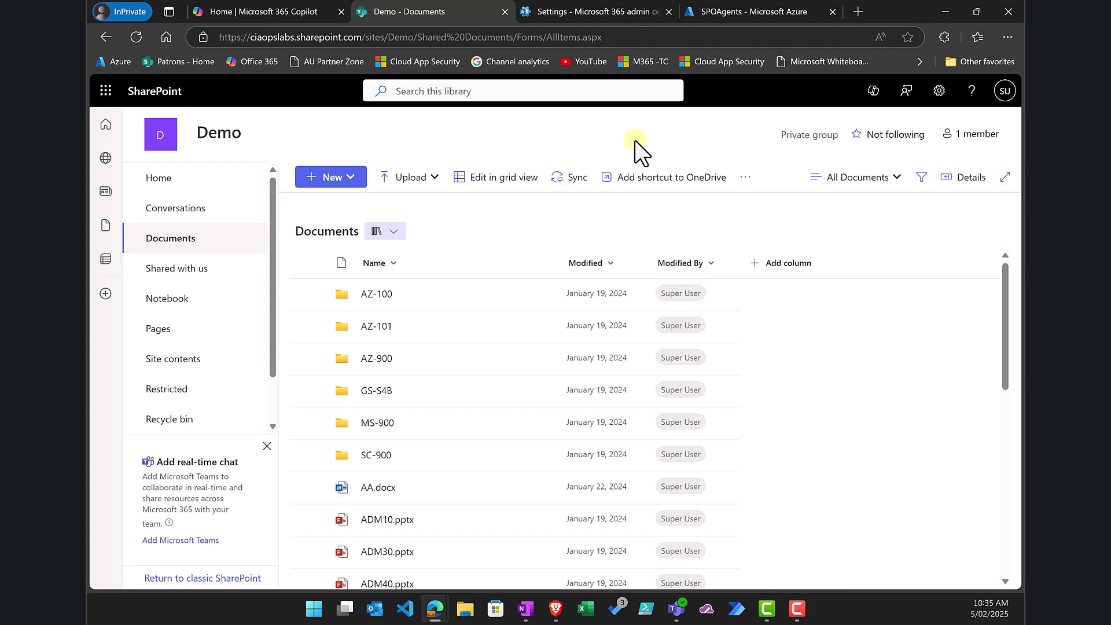
# Review the Agents in SharePoint billing: Azure subscription 1, SPOAgents, Australia East, Active
pyautogui.click(593, 8)
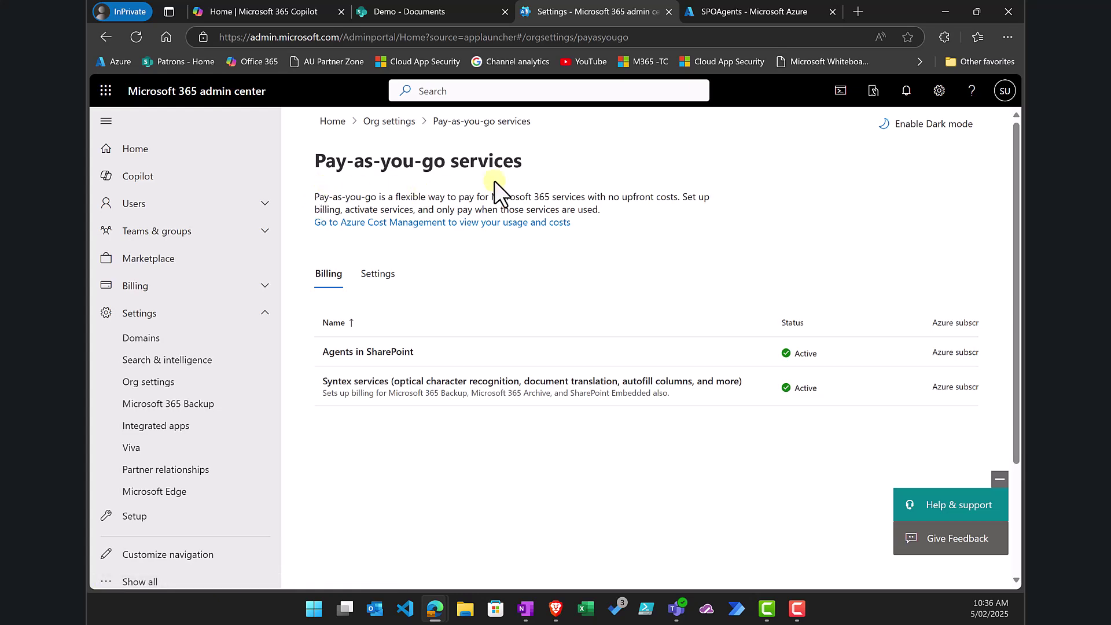
pyautogui.click(386, 362)
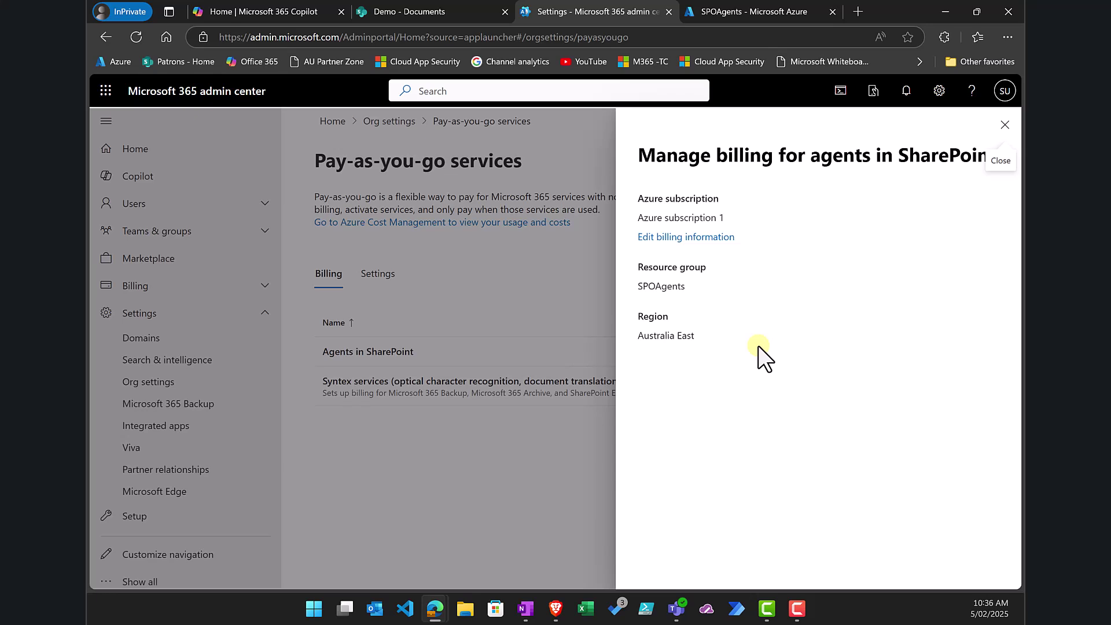
pyautogui.click(1004, 125)
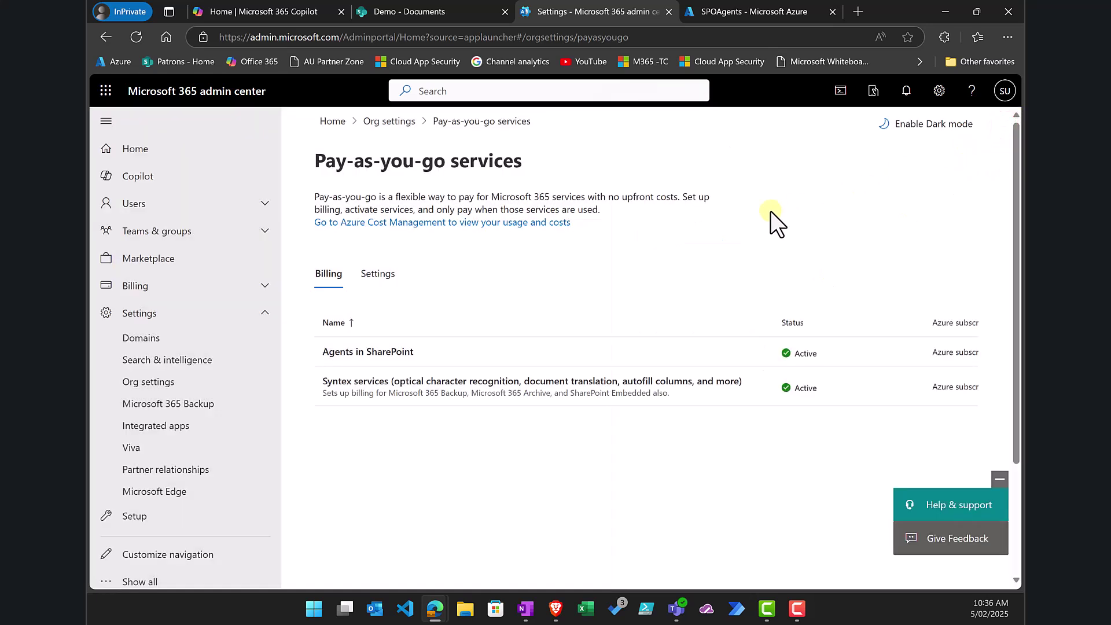